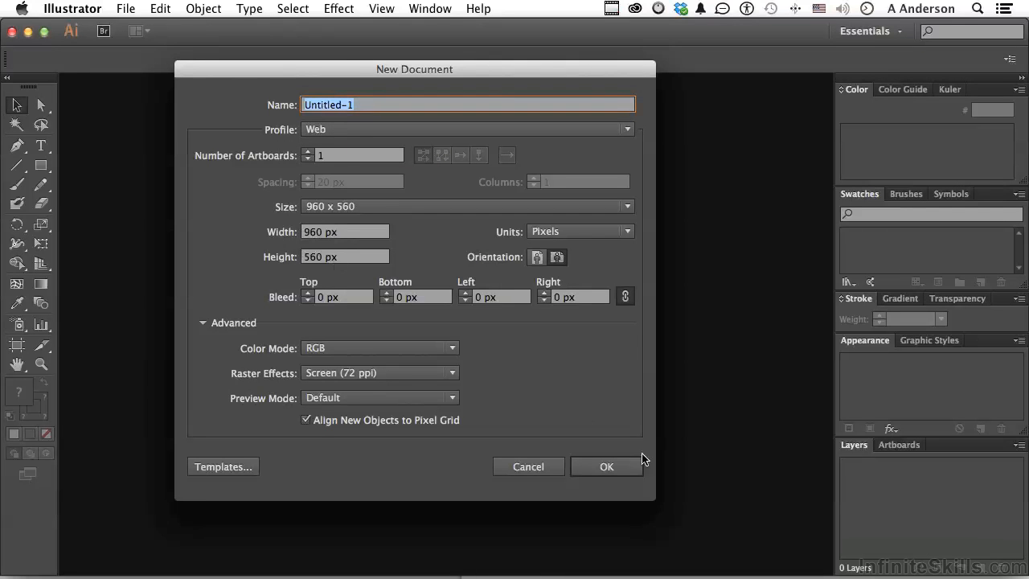
Create the 960 x 560 px web document and draw a tall, narrow ellipse with a yellow fill near the artboard's centre
{"action": "left_click", "coordinate": [619, 467]}
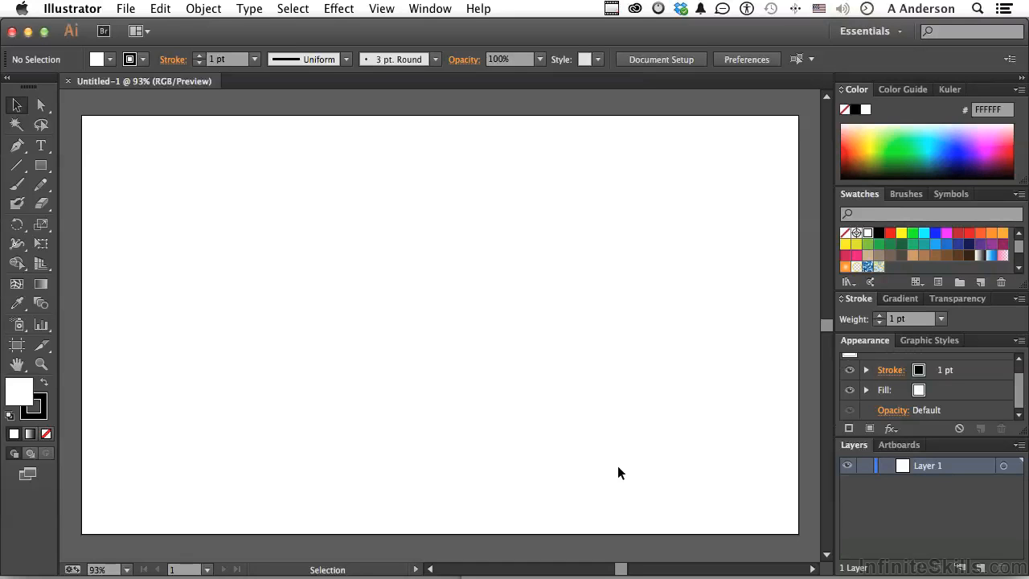
{"action": "left_click_drag", "start_coordinate": [40, 166], "coordinate": [81, 203]}
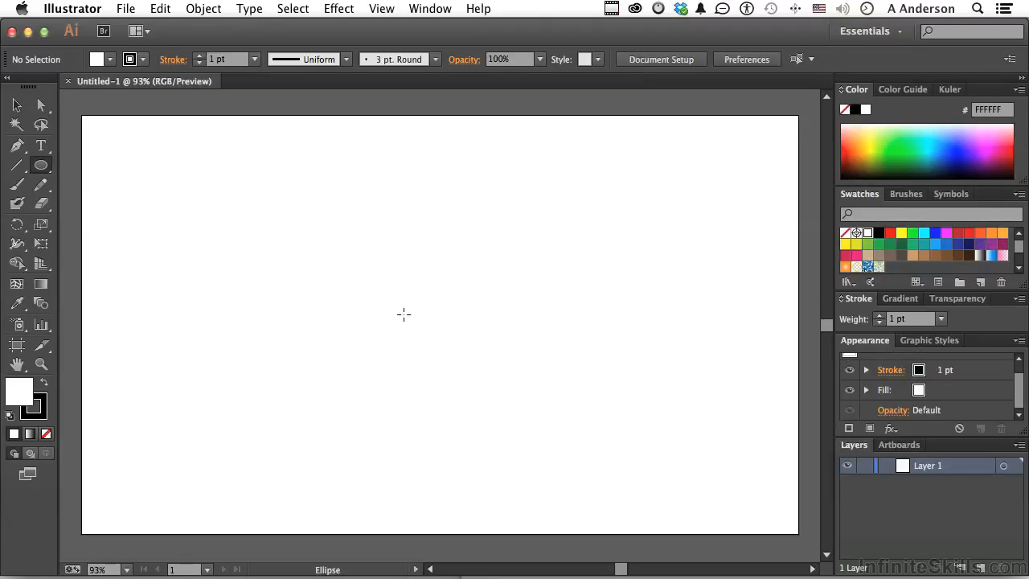
{"action": "left_click_drag", "start_coordinate": [402, 314], "coordinate": [425, 447]}
{"action": "left_click_drag", "start_coordinate": [424, 447], "coordinate": [424, 447]}
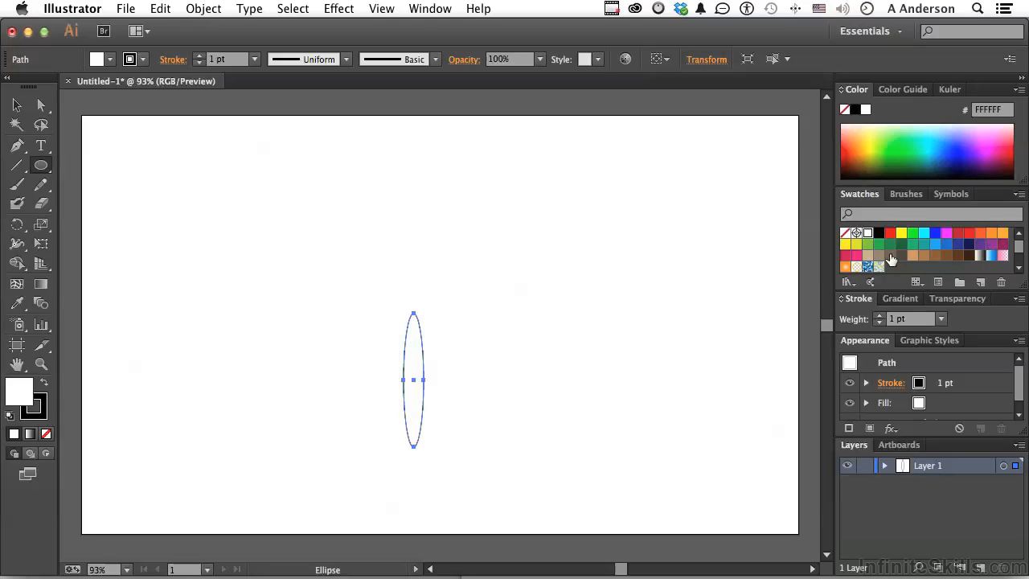
{"action": "left_click", "coordinate": [900, 233]}
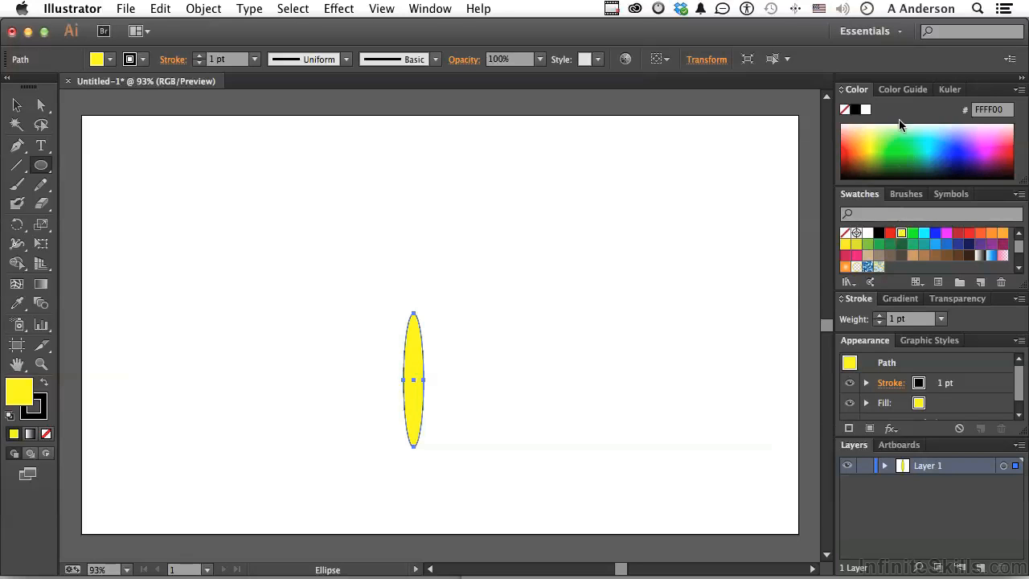
Start a Roughen effect on the yellow ellipse with preview on and a relative size of 1%
{"action": "left_click", "coordinate": [353, 9]}
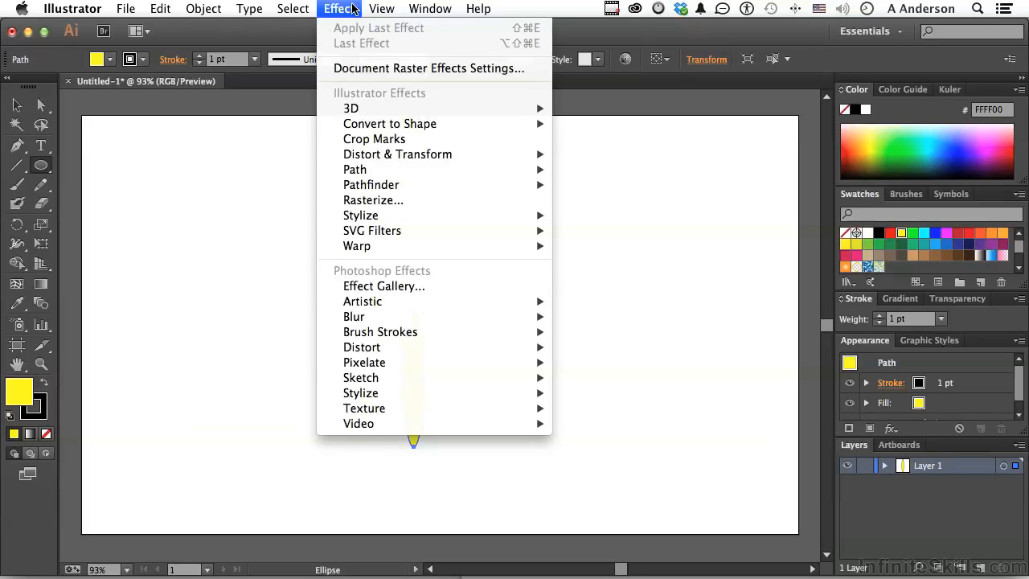
{"action": "mouse_move", "coordinate": [392, 158]}
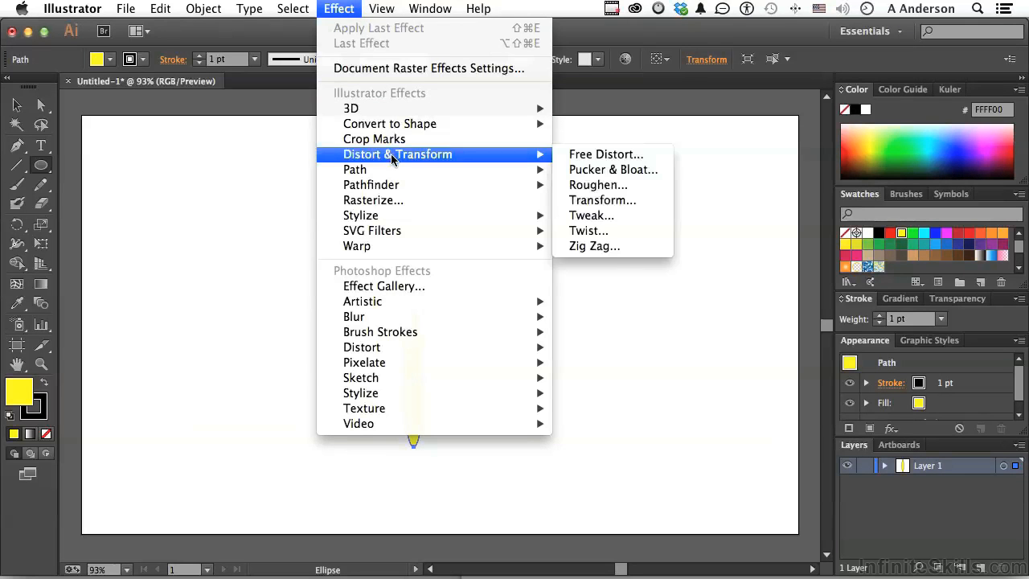
{"action": "left_click", "coordinate": [609, 185]}
{"action": "left_click_drag", "start_coordinate": [583, 185], "coordinate": [760, 132]}
{"action": "left_click", "coordinate": [549, 324]}
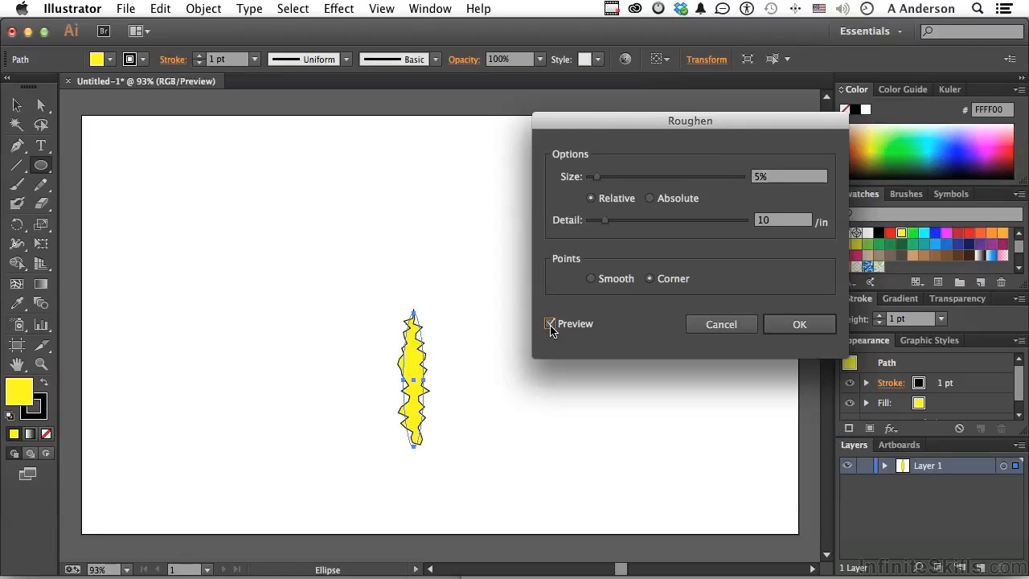
{"action": "left_click", "coordinate": [766, 179]}
{"action": "type", "text": "1"}
{"action": "key", "text": "Tab"}
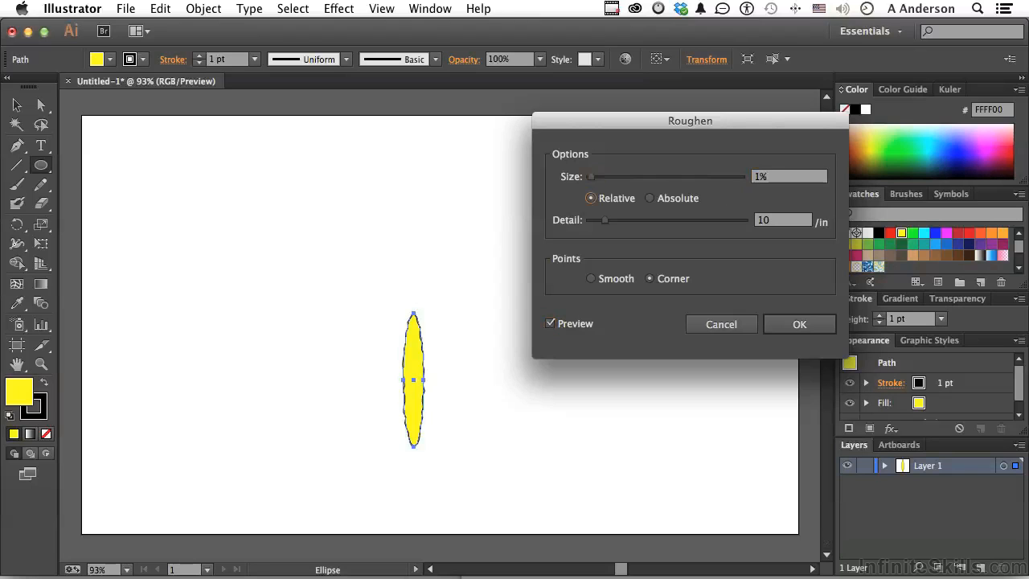
Set the Roughen detail to 5 per inch with corner points and apply the effect
{"action": "left_click", "coordinate": [770, 223]}
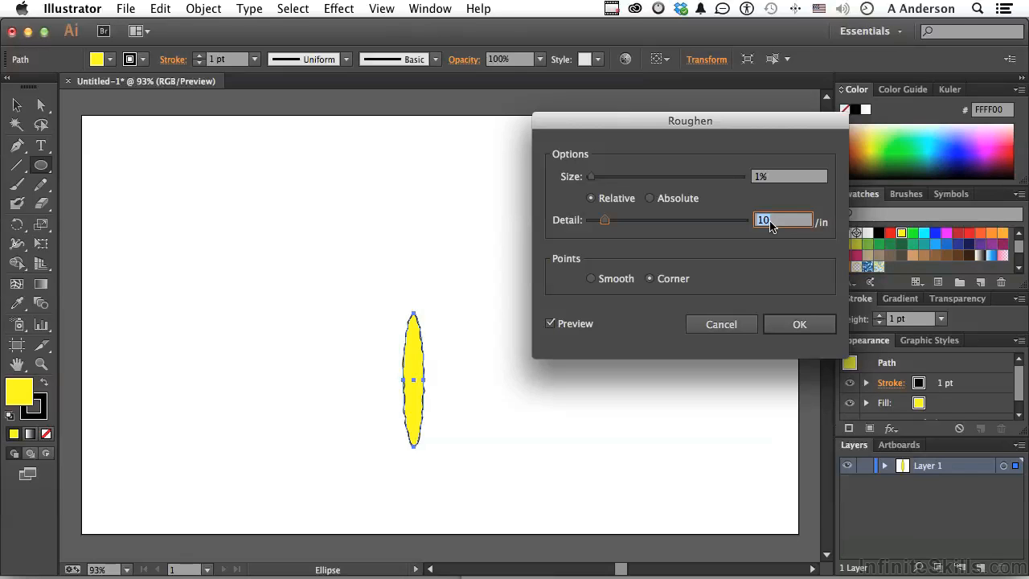
{"action": "type", "text": "5"}
{"action": "key", "text": "Tab"}
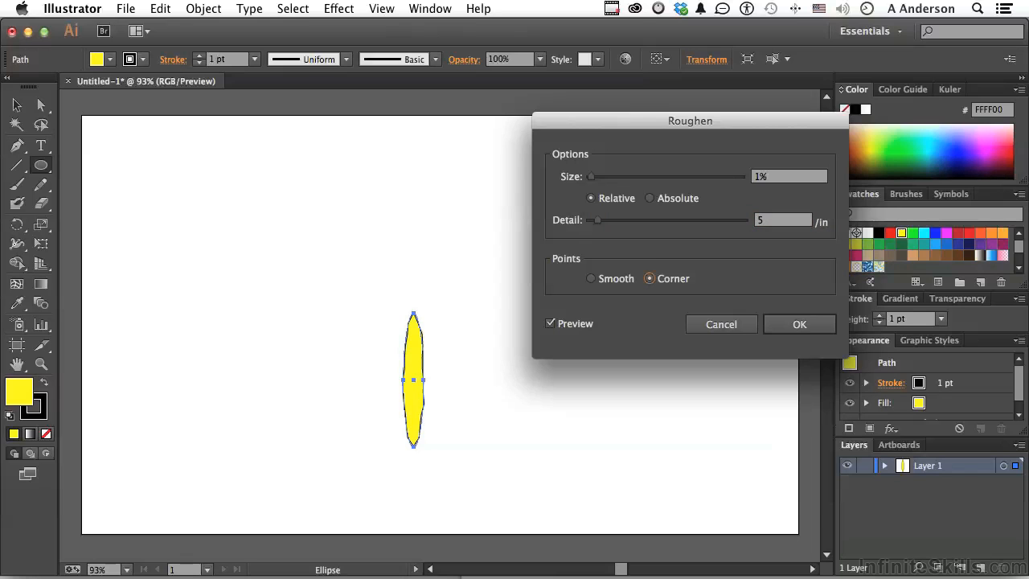
{"action": "left_click", "coordinate": [592, 279]}
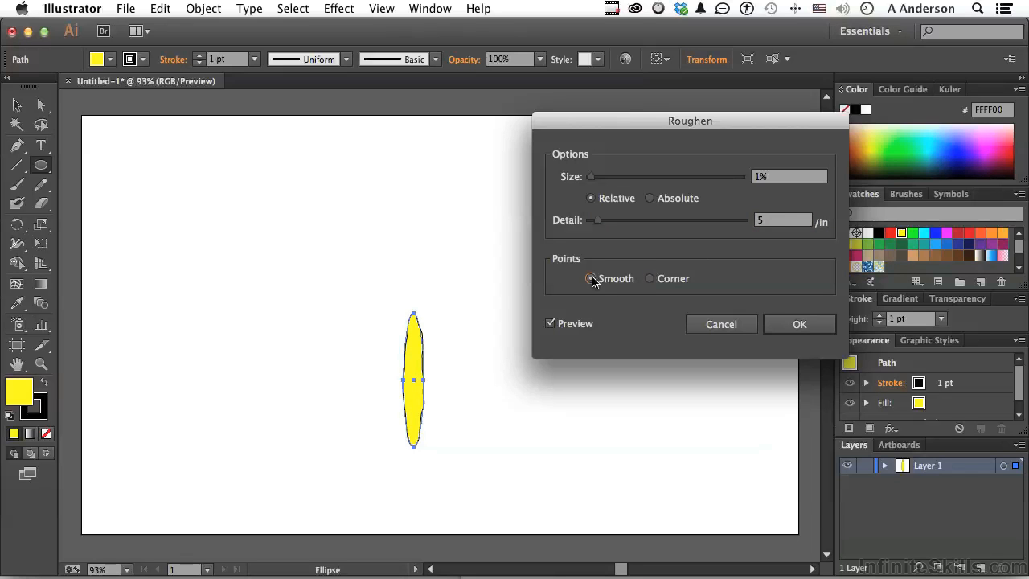
{"action": "left_click", "coordinate": [648, 281]}
{"action": "left_click", "coordinate": [792, 324]}
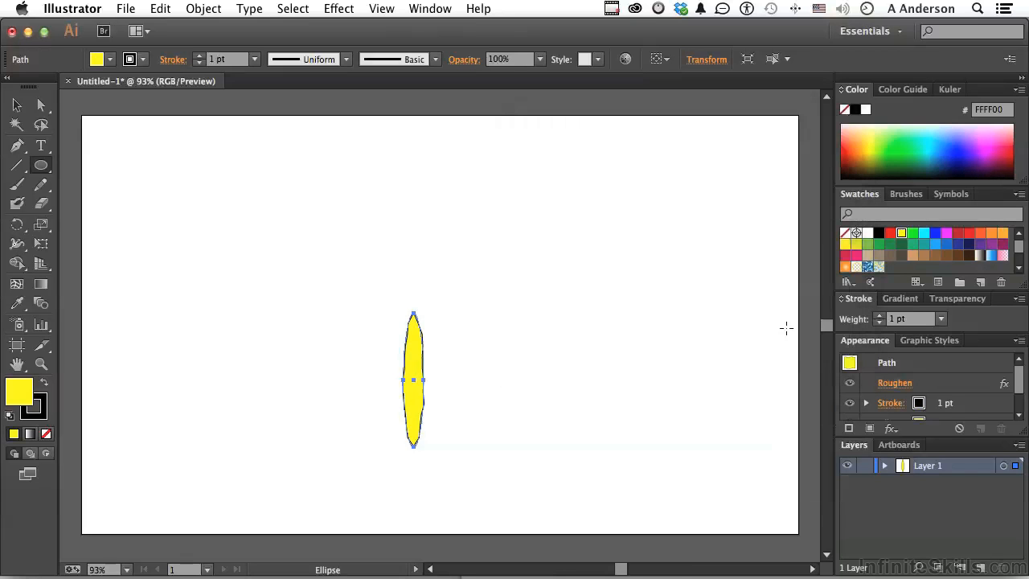
Move the petal slightly down and to the right, and convert its top anchor point to a sharp corner
{"action": "key", "text": "v"}
{"action": "left_click_drag", "start_coordinate": [411, 368], "coordinate": [422, 398]}
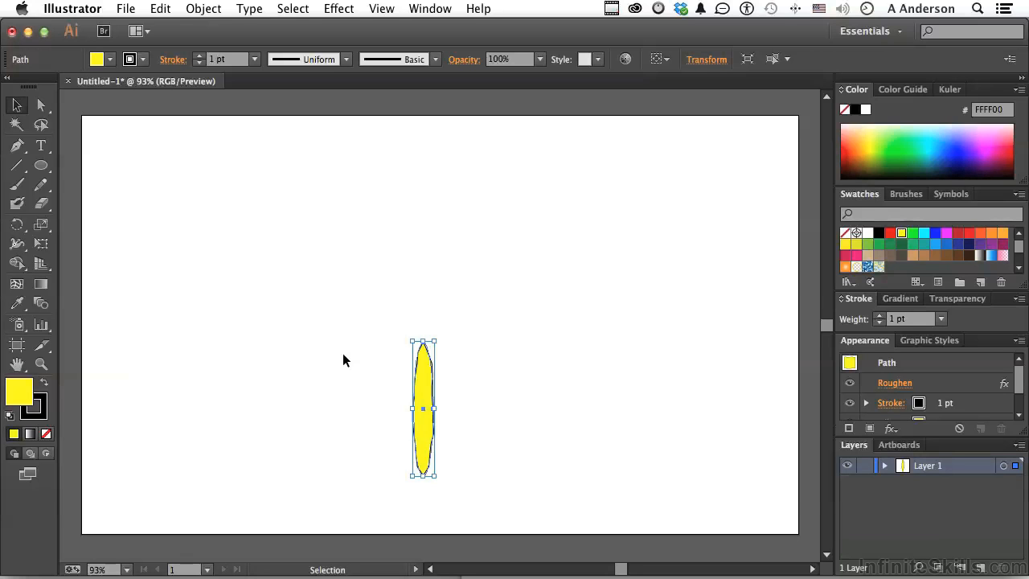
{"action": "left_click_drag", "start_coordinate": [16, 146], "coordinate": [113, 204]}
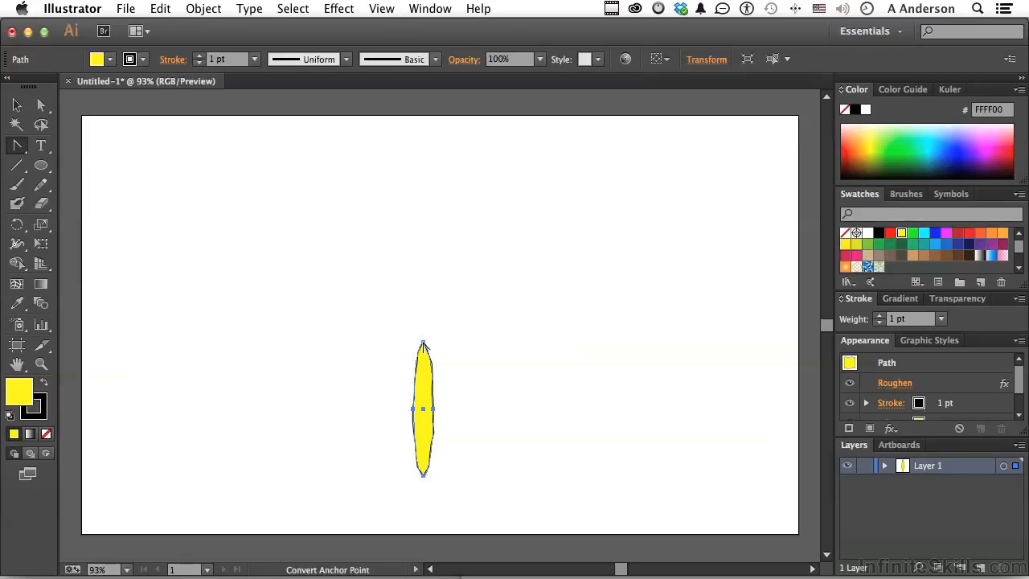
{"action": "left_click", "coordinate": [424, 345]}
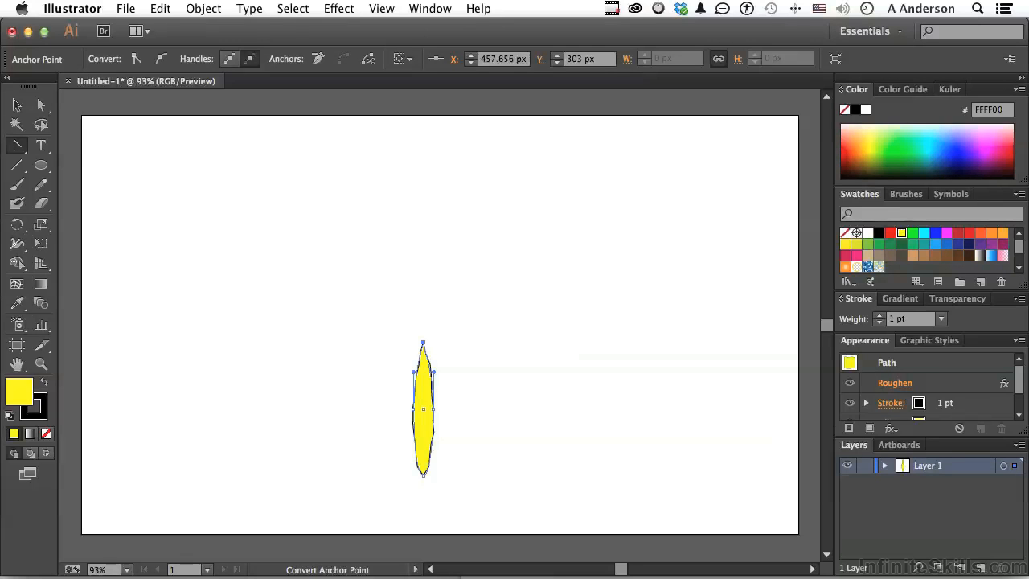
{"action": "left_click", "coordinate": [17, 105]}
{"action": "left_click", "coordinate": [313, 350]}
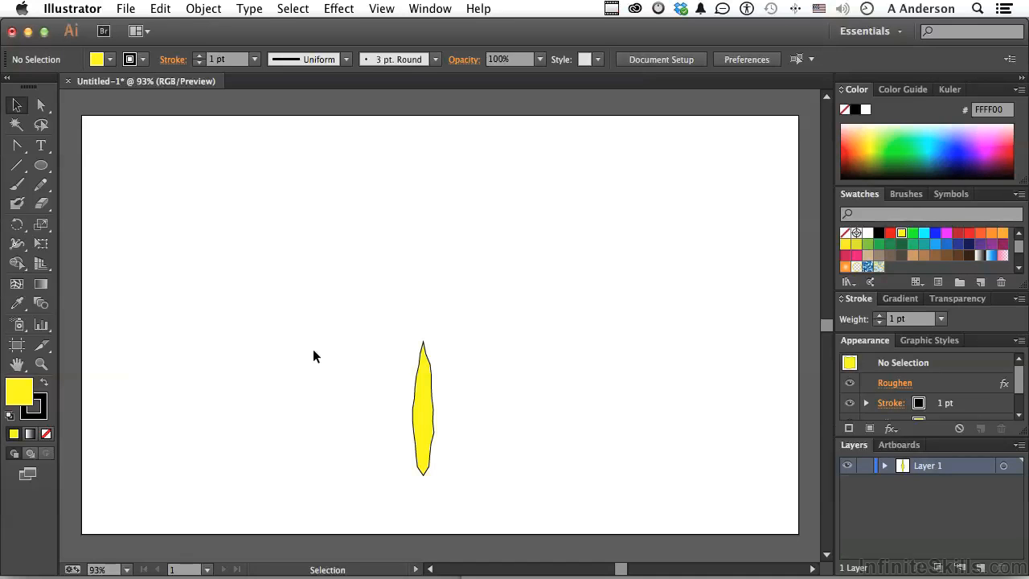
Copy the petal a short distance to the right and repeat that transformation twice to make a row of petals
{"action": "left_click", "coordinate": [424, 415]}
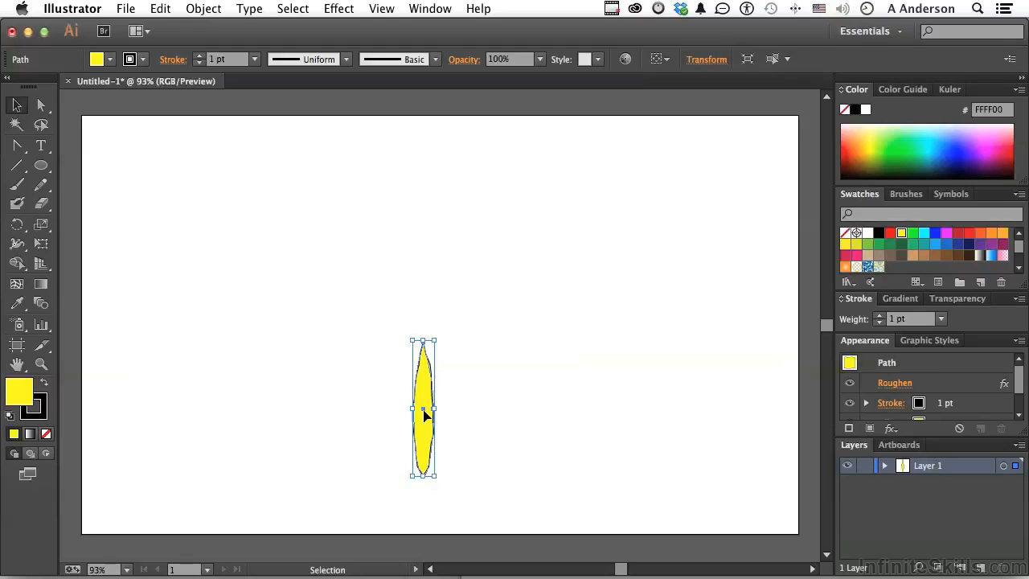
{"action": "left_click_drag", "start_coordinate": [425, 434], "coordinate": [487, 432]}
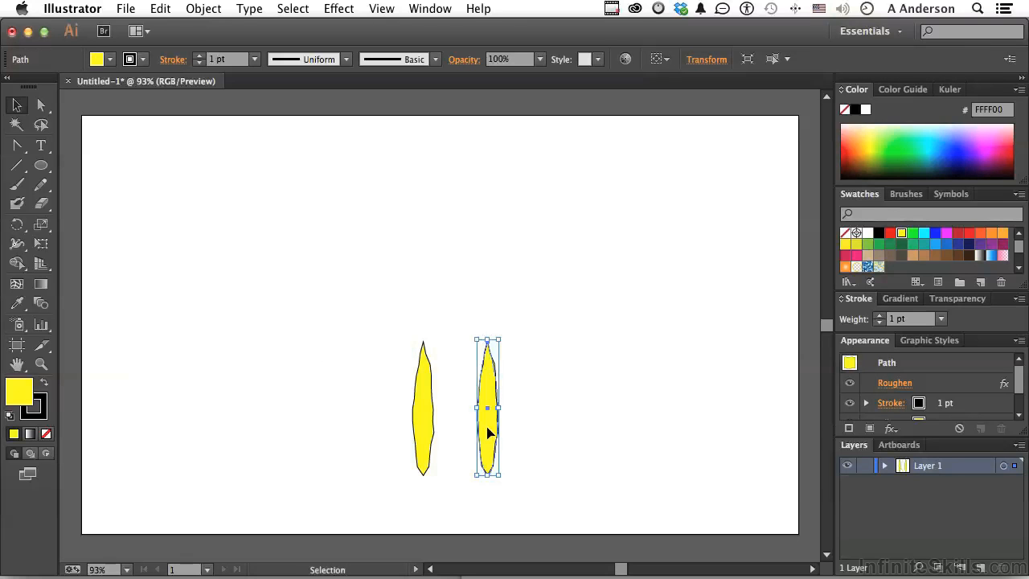
{"action": "key", "text": "a"}
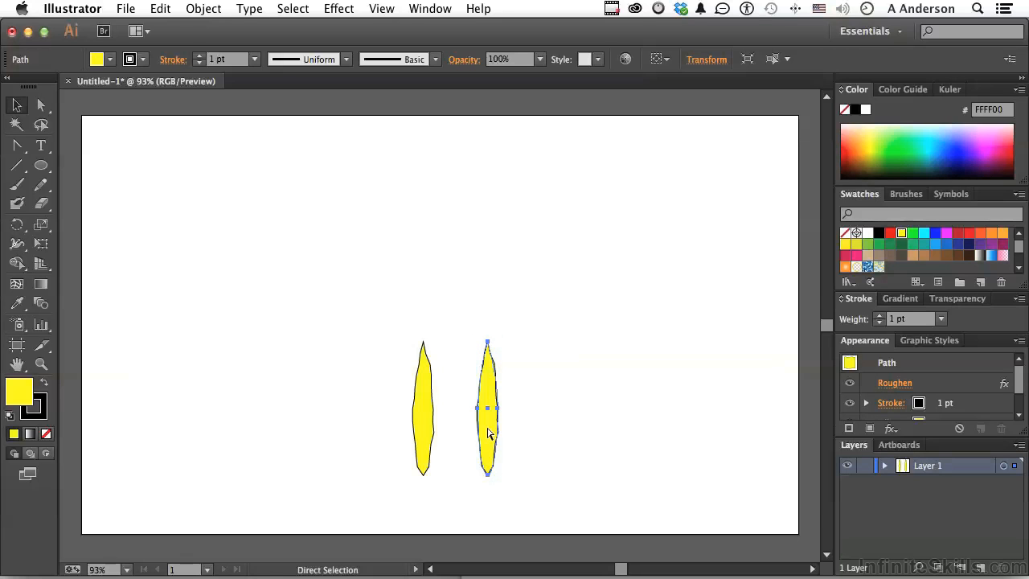
{"action": "key", "text": "super+d"}
{"action": "key", "text": "super+d"}
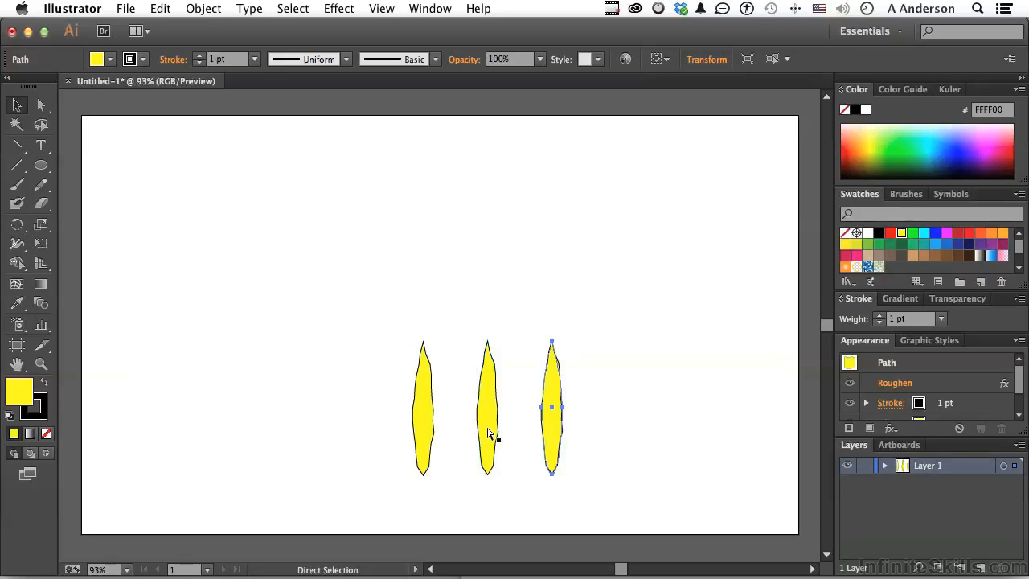
{"action": "key", "text": "v"}
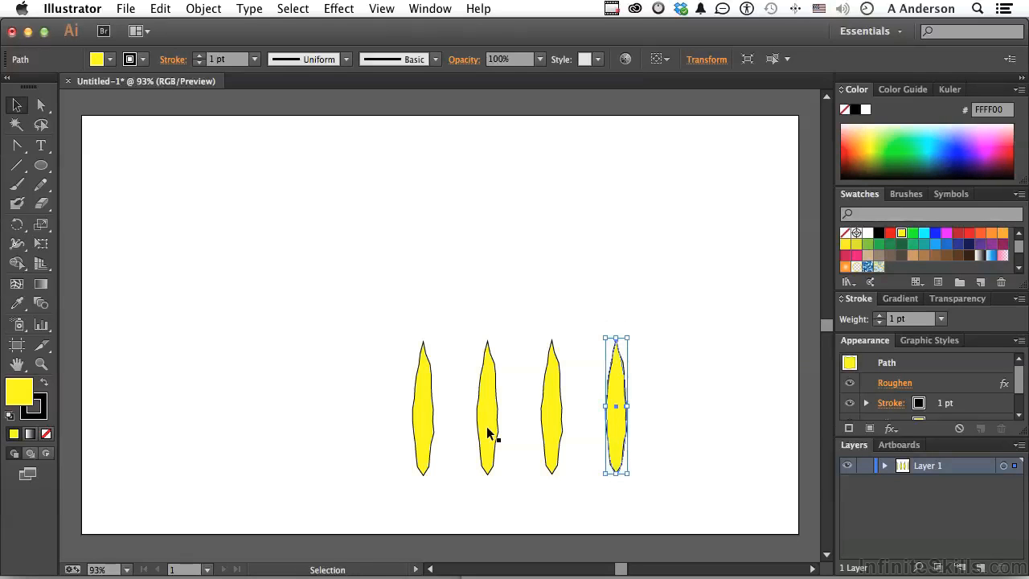
Undo the three petal copies, leaving only the original petal selected
{"action": "key", "text": "a"}
{"action": "key", "text": "super+z"}
{"action": "key", "text": "super+z"}
{"action": "key", "text": "super+z"}
{"action": "key", "text": "v"}
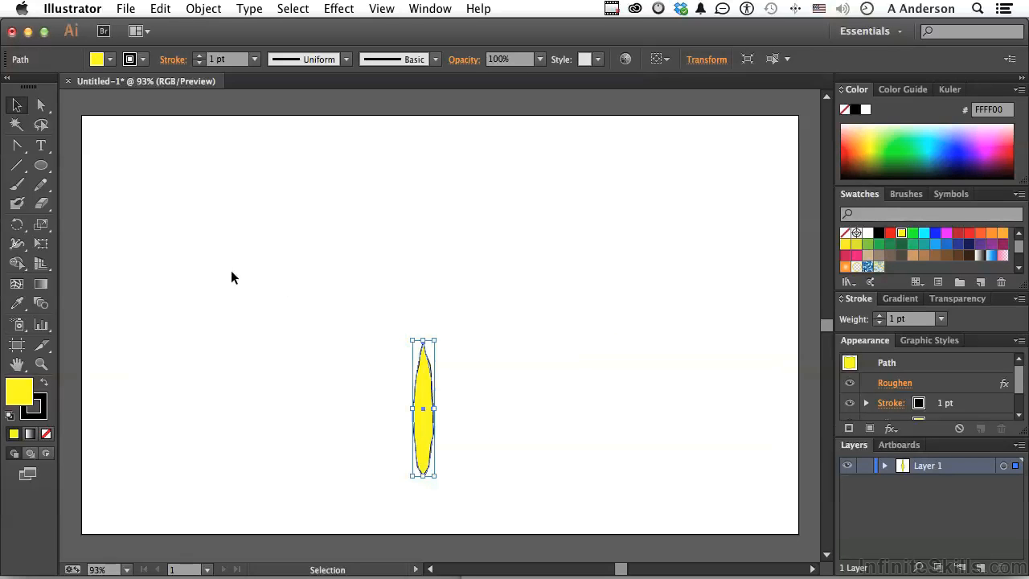
Make a copy of the petal rotated 10° around its top tip
{"action": "left_click", "coordinate": [21, 230]}
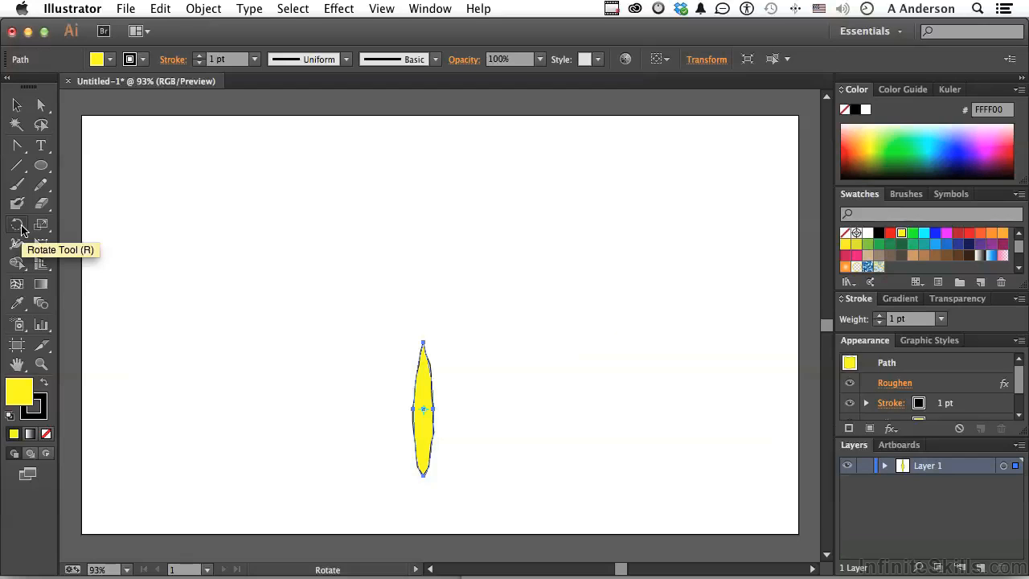
{"action": "left_click", "coordinate": [424, 341], "text": "alt"}
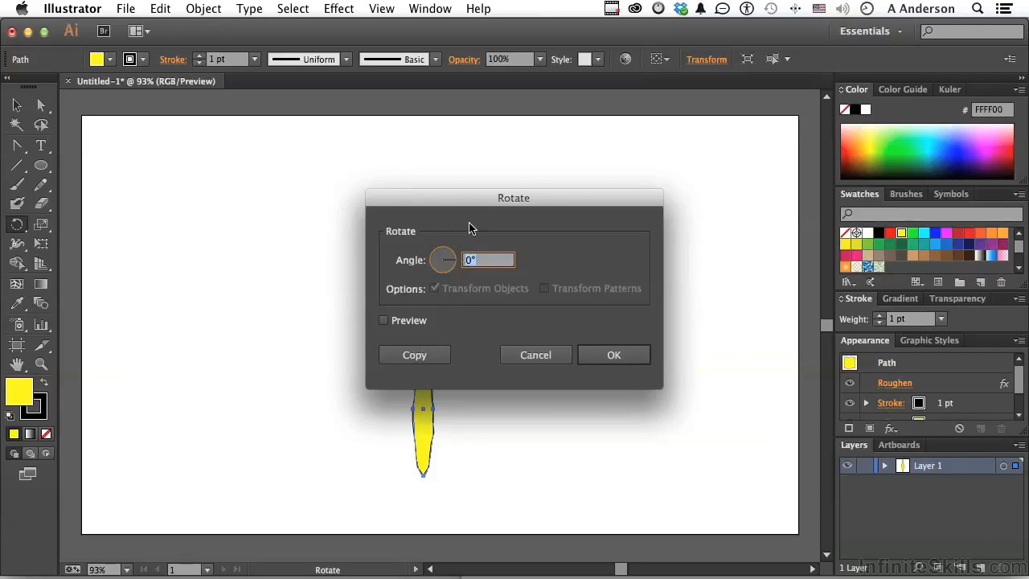
{"action": "left_click_drag", "start_coordinate": [460, 195], "coordinate": [610, 151]}
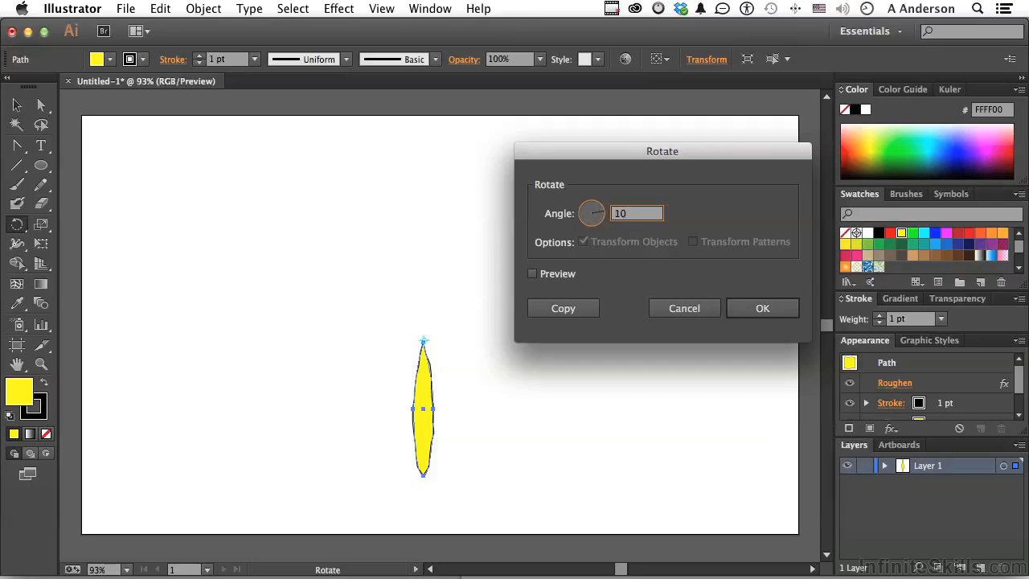
{"action": "left_click", "coordinate": [533, 274]}
{"action": "left_click", "coordinate": [534, 274]}
{"action": "left_click", "coordinate": [534, 274]}
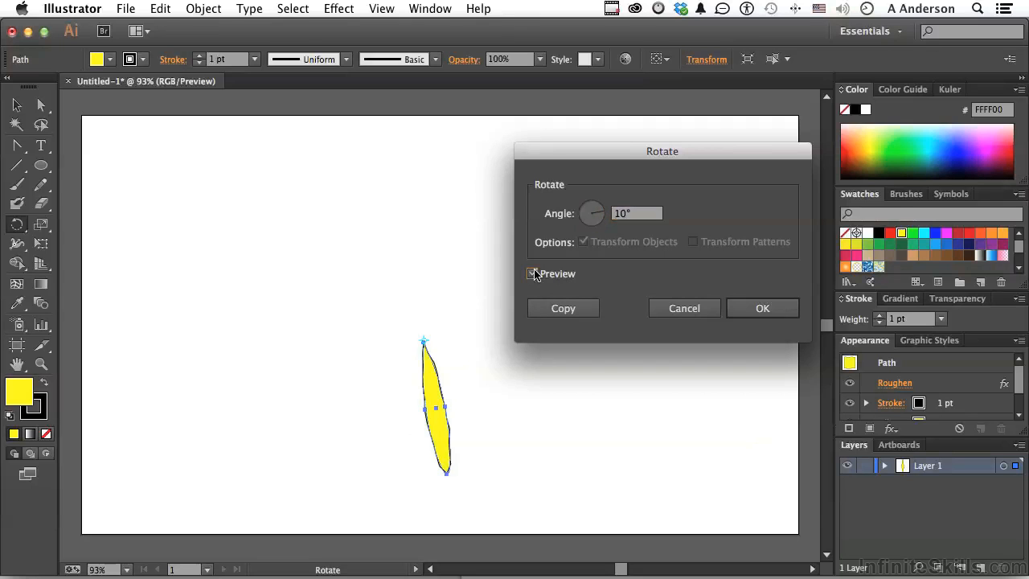
{"action": "left_click", "coordinate": [563, 309]}
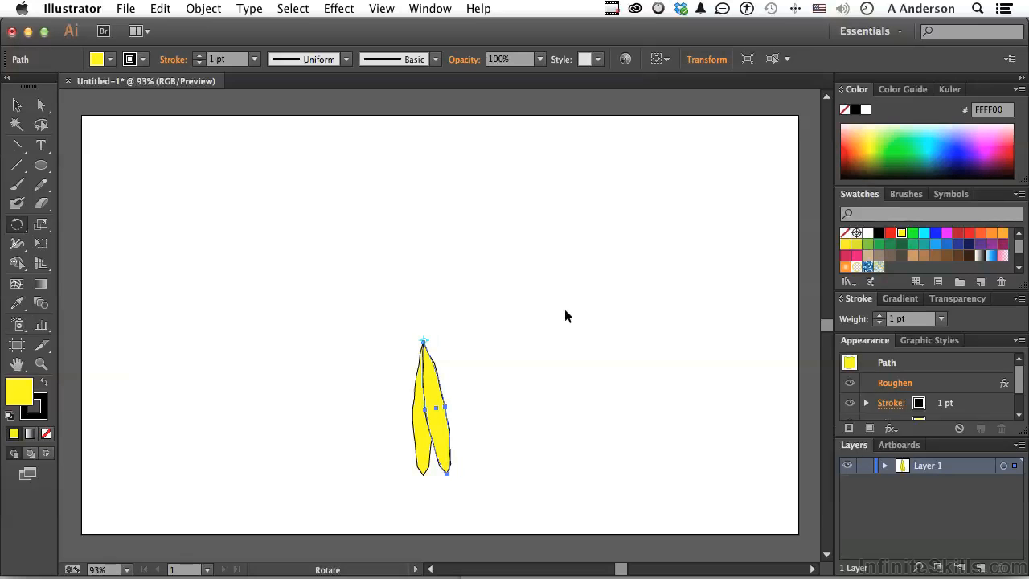
Repeat the rotated copy until the petals form a full circle around the shared tip
{"action": "key", "text": "super+d"}
{"action": "key", "text": "super+d"}
{"action": "key", "text": "super+d"}
{"action": "key", "text": "super+d"}
{"action": "key", "text": "super+d"}
{"action": "key", "text": "super+d"}
{"action": "key", "text": "super+d"}
{"action": "key", "text": "super+d"}
{"action": "key", "text": "super+d"}
{"action": "key", "text": "super+d"}
{"action": "key", "text": "super+d"}
{"action": "key", "text": "super+d"}
{"action": "key", "text": "super+d"}
{"action": "key", "text": "super+d"}
{"action": "key", "text": "super+d"}
{"action": "key", "text": "super+d"}
{"action": "key", "text": "super+d"}
{"action": "key", "text": "super+d"}
{"action": "key", "text": "super+d"}
{"action": "key", "text": "super+d"}
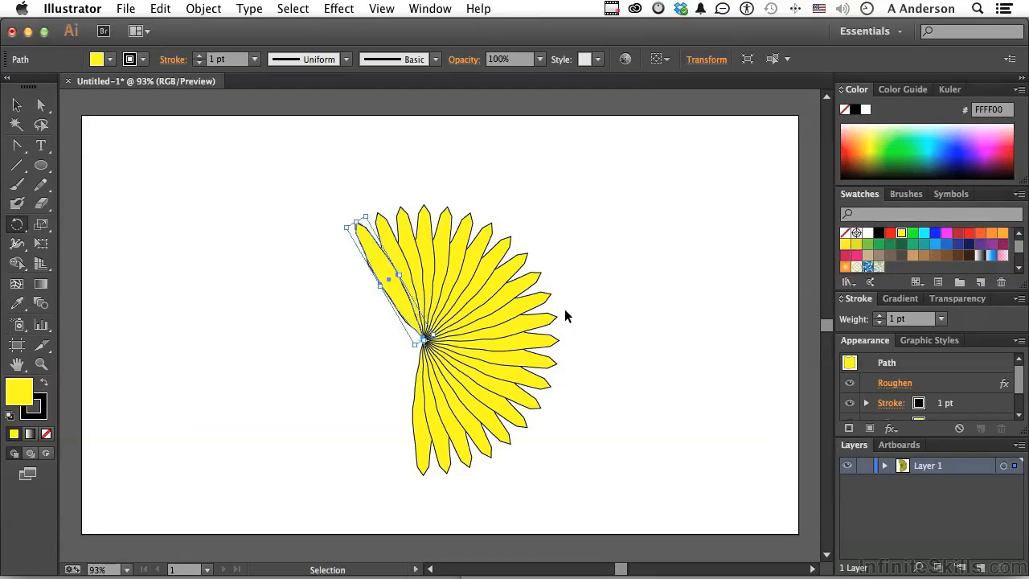
{"action": "key", "text": "super+d"}
{"action": "key", "text": "super+d"}
{"action": "key", "text": "super+d"}
{"action": "key", "text": "super+d"}
{"action": "key", "text": "super+d"}
{"action": "key", "text": "super+d"}
{"action": "key", "text": "super+d"}
{"action": "key", "text": "super+d"}
{"action": "key", "text": "super+d"}
{"action": "key", "text": "super+d"}
{"action": "key", "text": "super+d"}
{"action": "key", "text": "super+d"}
{"action": "key", "text": "super+d"}
{"action": "key", "text": "super+d"}
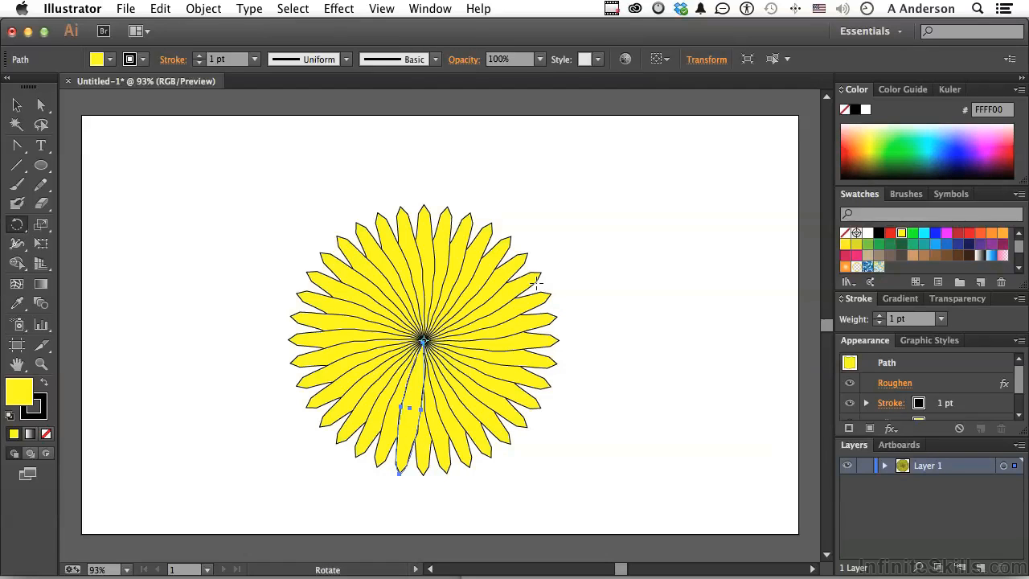
Draw a circle over the centre of the flower and fill it with black
{"action": "left_click", "coordinate": [41, 166]}
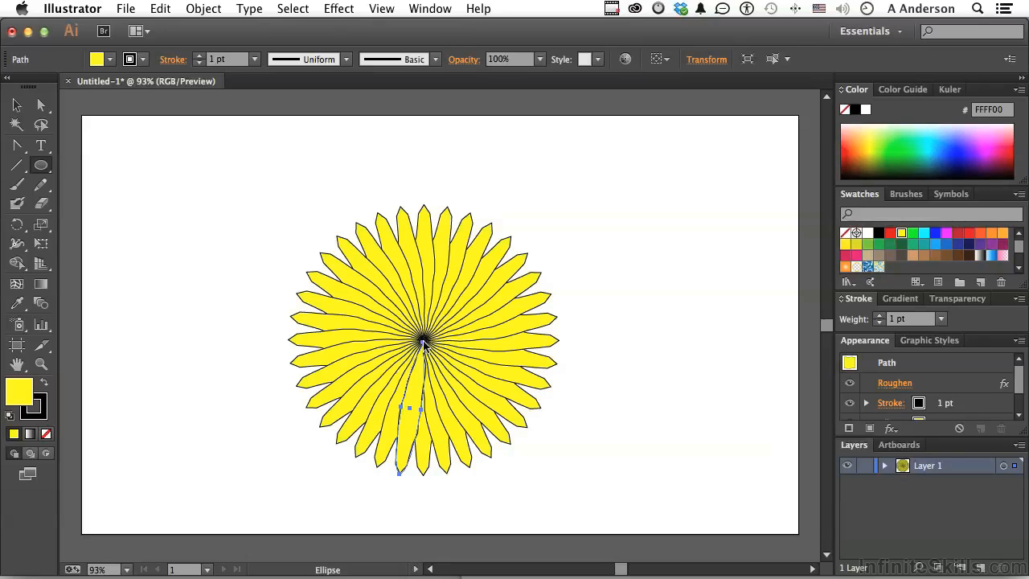
{"action": "left_click_drag", "start_coordinate": [423, 342], "coordinate": [452, 379]}
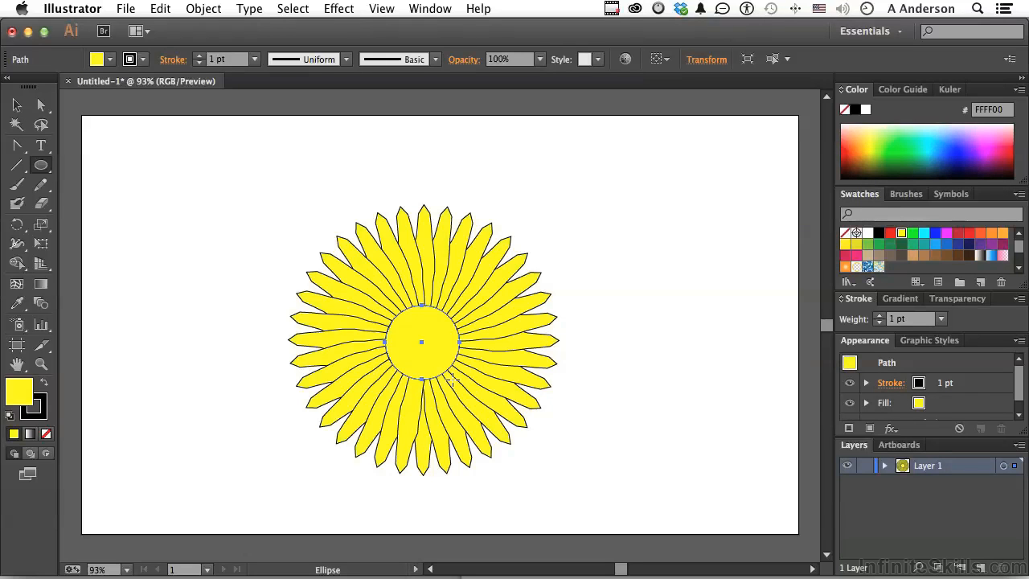
{"action": "left_click", "coordinate": [878, 234]}
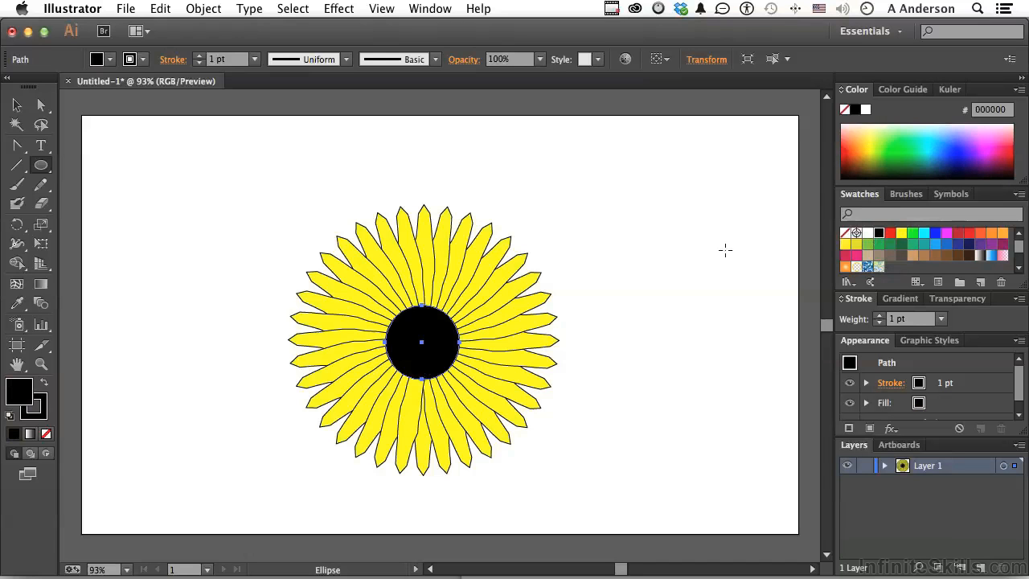